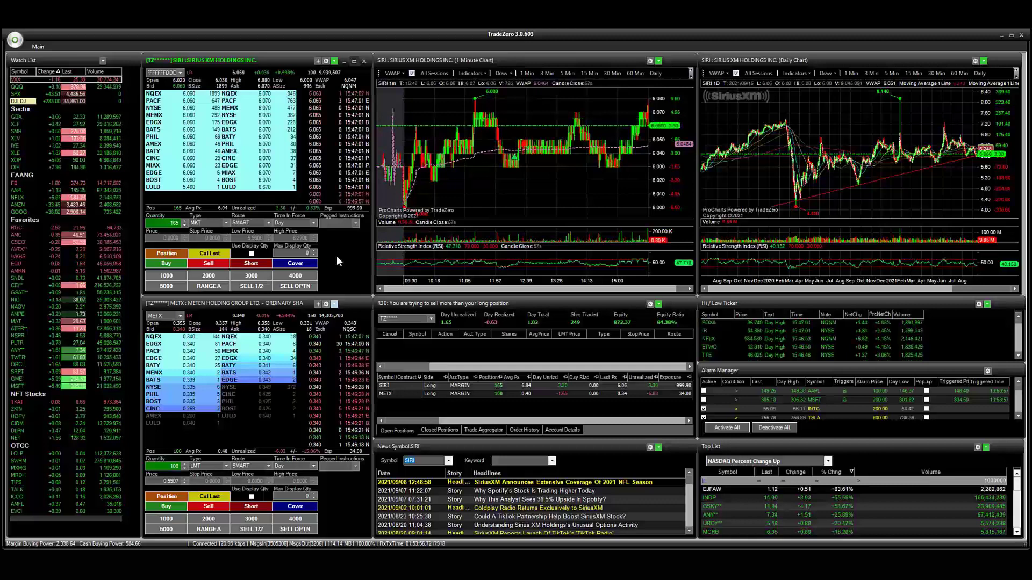
- Create a Setup Or Send Order hotkey on CTRL+Z, with description 'Range A' and name 'RANGE A'
{"action": "left_click", "coordinate": [38, 47]}
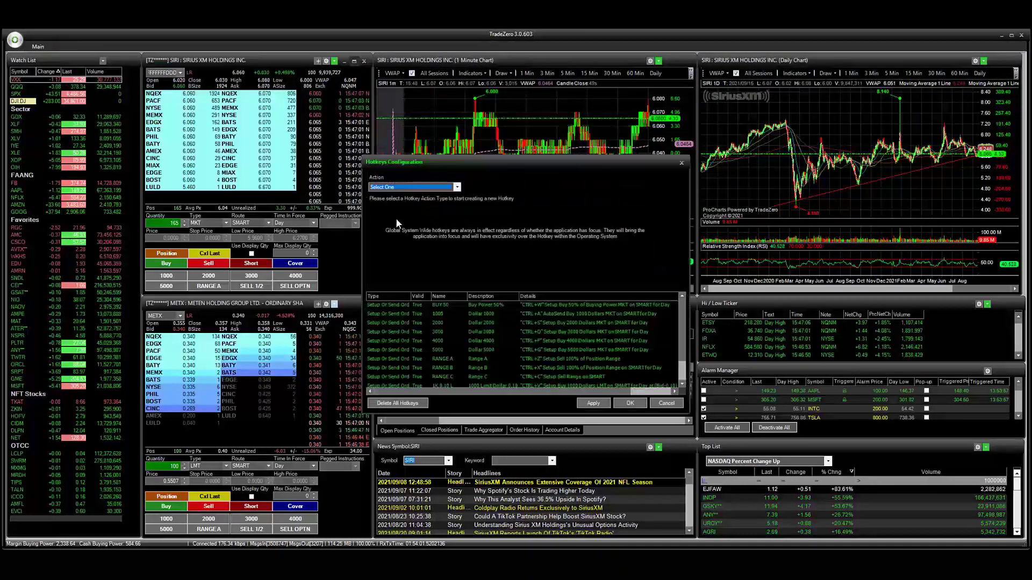
{"action": "left_click", "coordinate": [456, 188]}
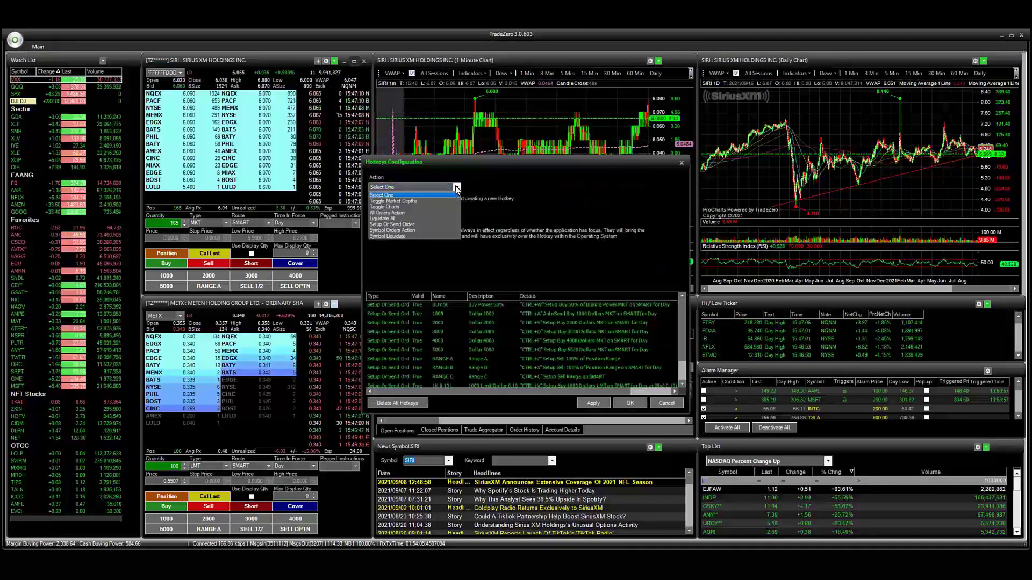
{"action": "left_click", "coordinate": [447, 224]}
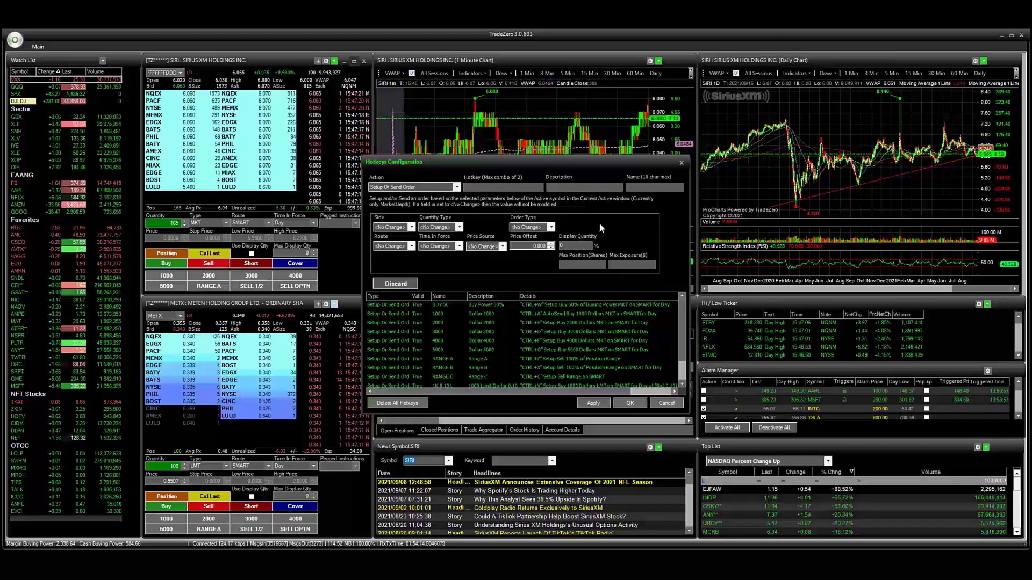
{"action": "key", "text": "ctrl+z"}
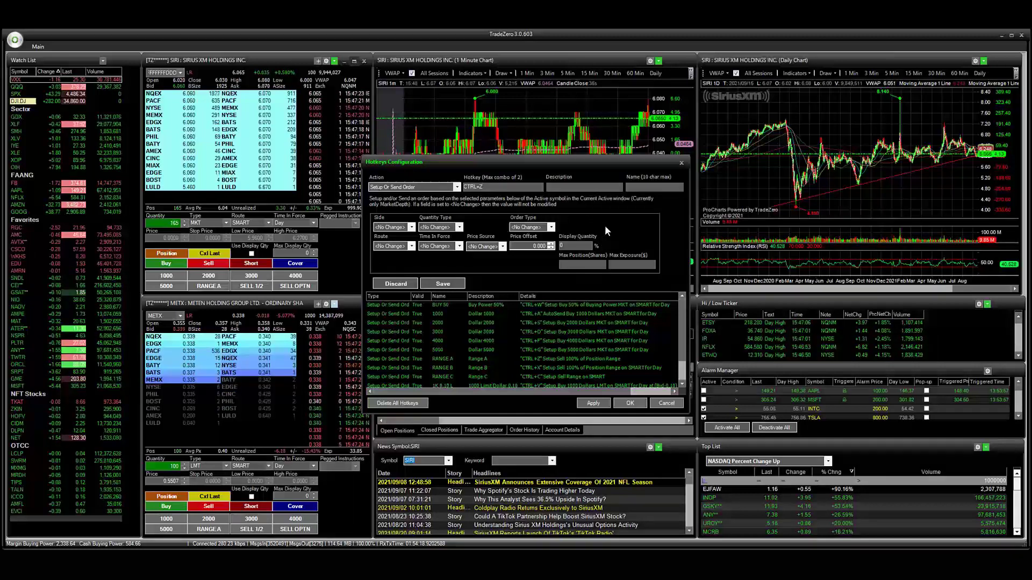
{"action": "type", "text": "Range"}
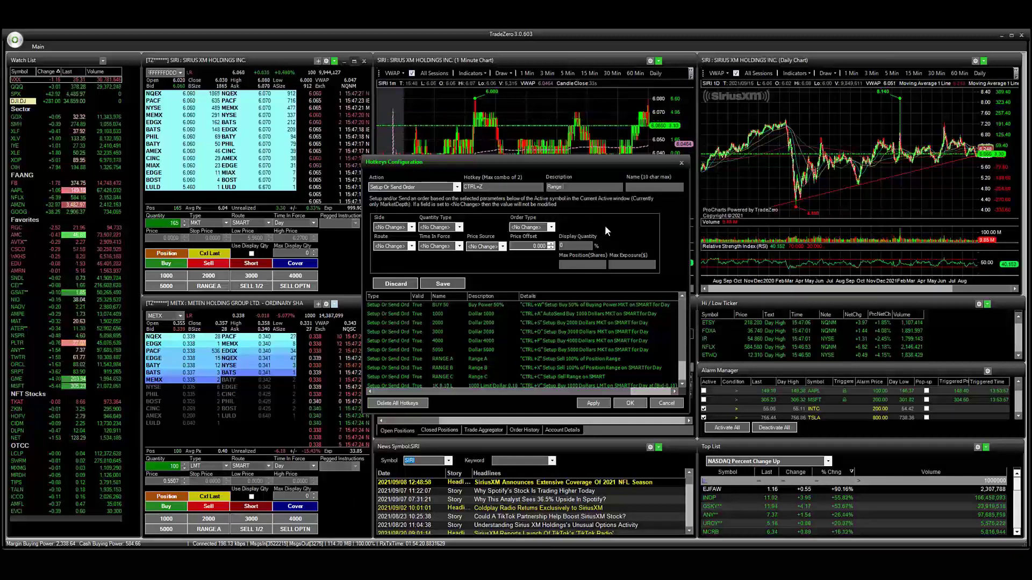
{"action": "type", "text": " A"}
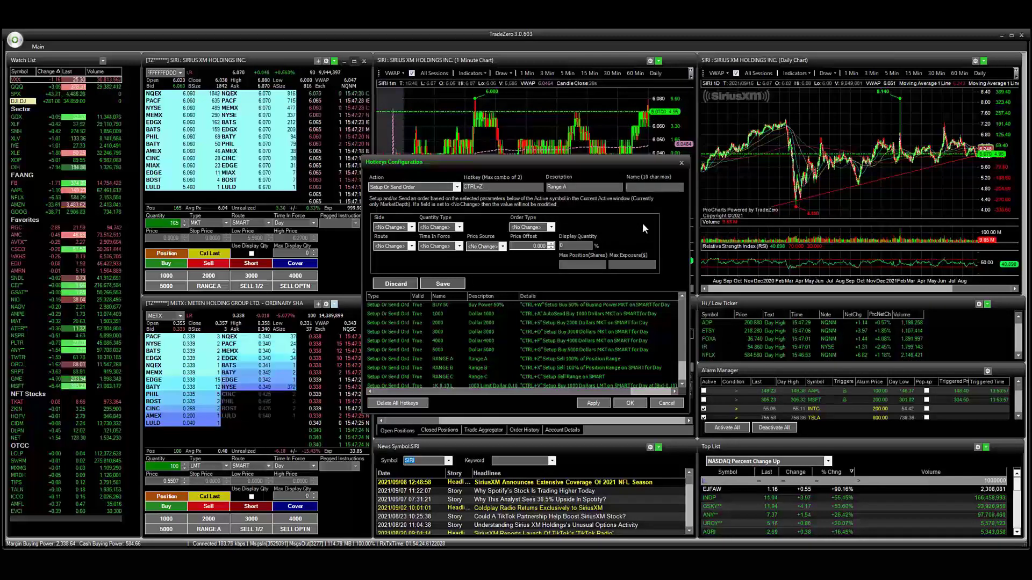
{"action": "type", "text": "NGE A"}
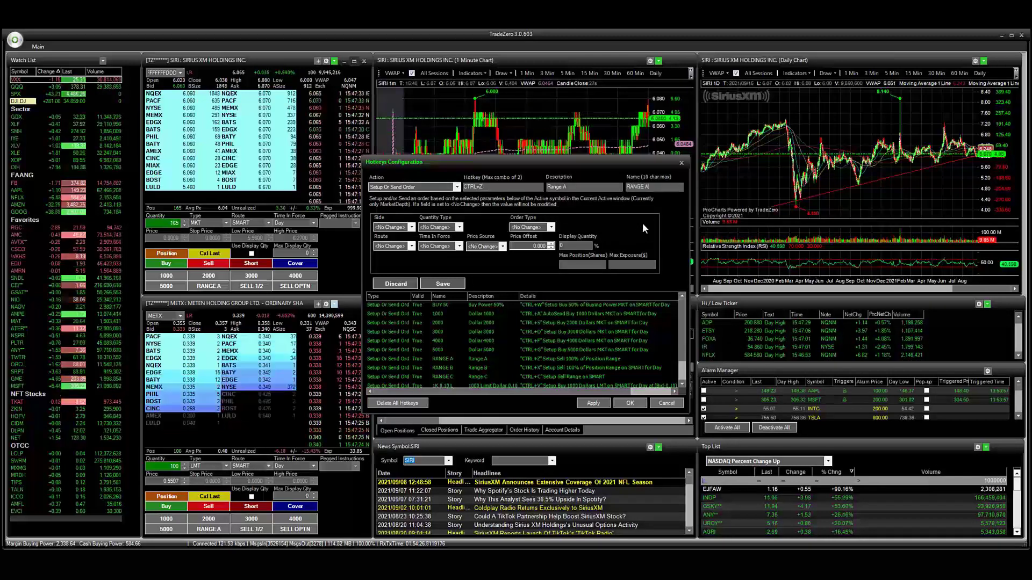
{"action": "left_click_drag", "start_coordinate": [649, 186], "coordinate": [633, 186]}
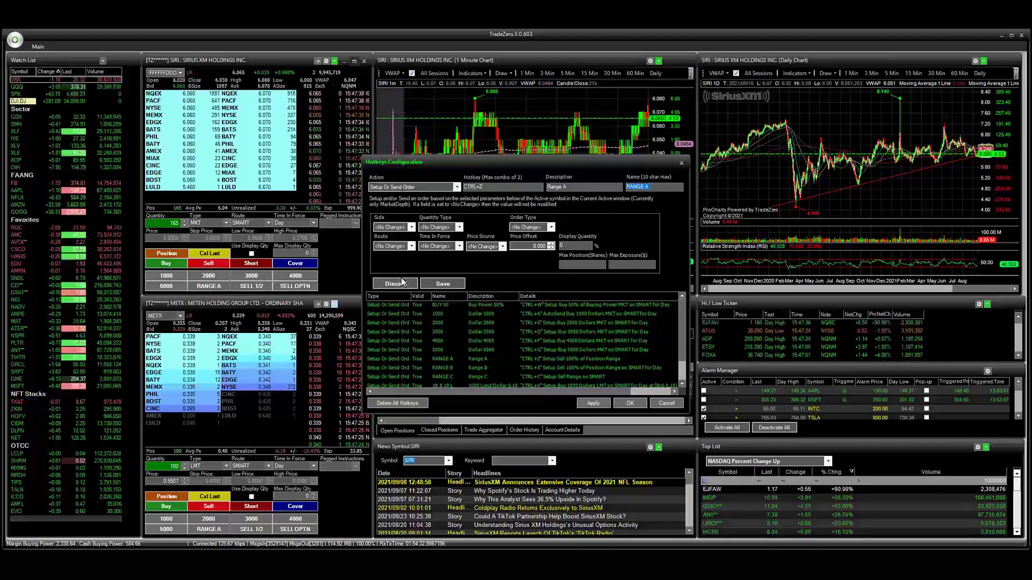
- Set the hotkey to side Sell, quantity type Position, quantity 100
{"action": "left_click", "coordinate": [408, 227]}
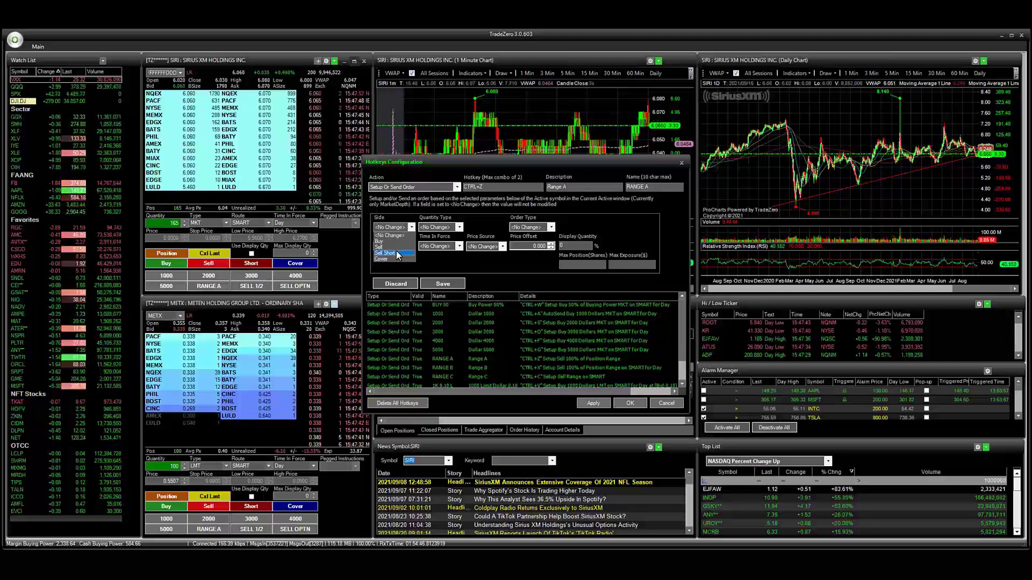
{"action": "left_click", "coordinate": [394, 248]}
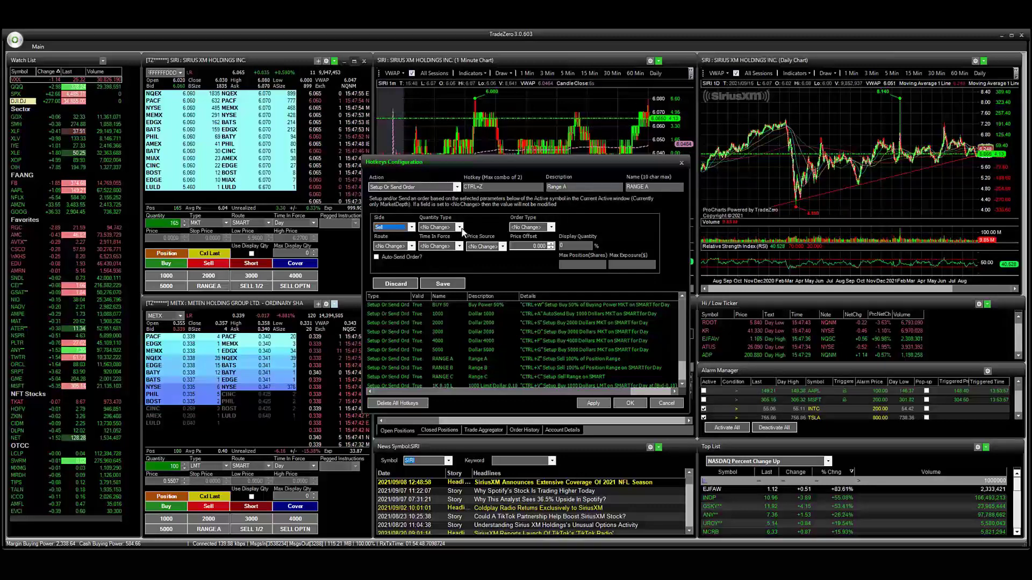
{"action": "left_click", "coordinate": [459, 227]}
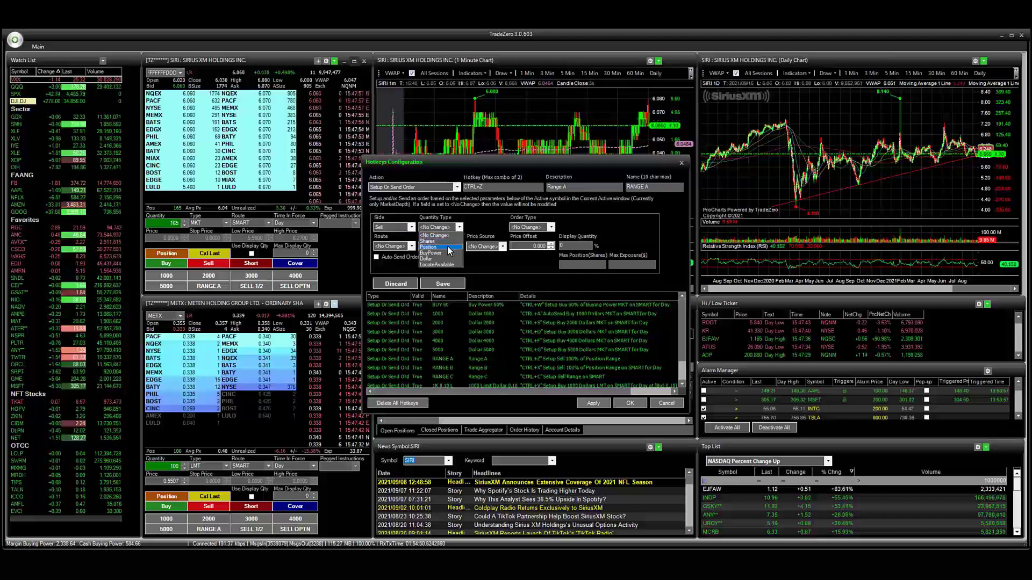
{"action": "left_click", "coordinate": [447, 246]}
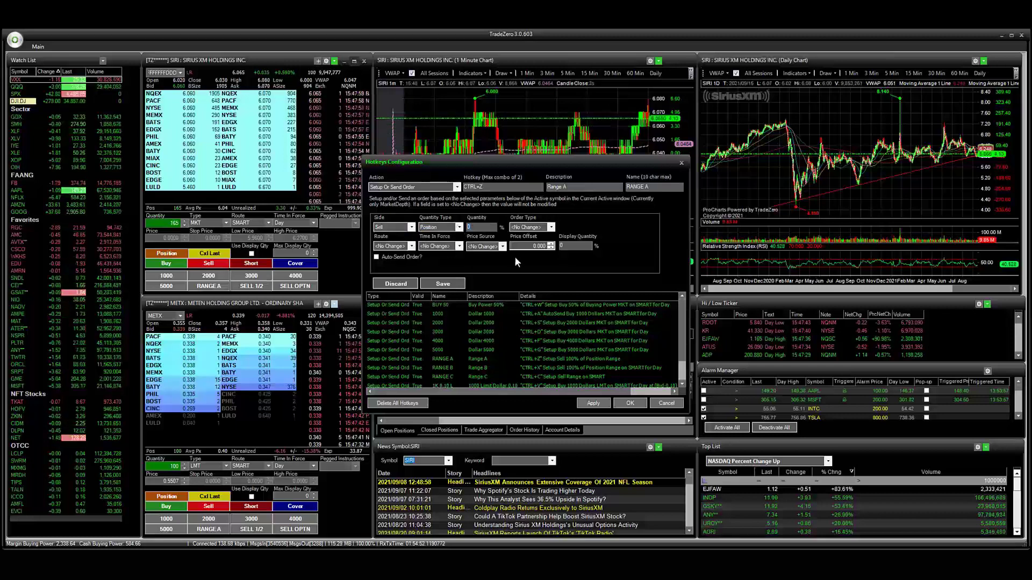
{"action": "type", "text": "100"}
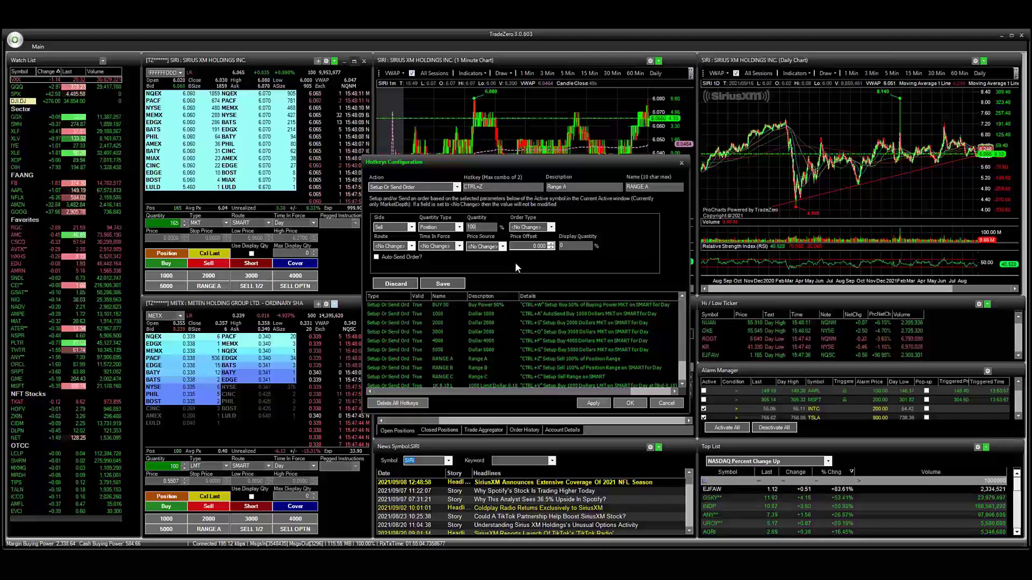
- Set the hotkey's order type to Range, route to SMART, and time in force to Day
{"action": "left_click", "coordinate": [551, 229]}
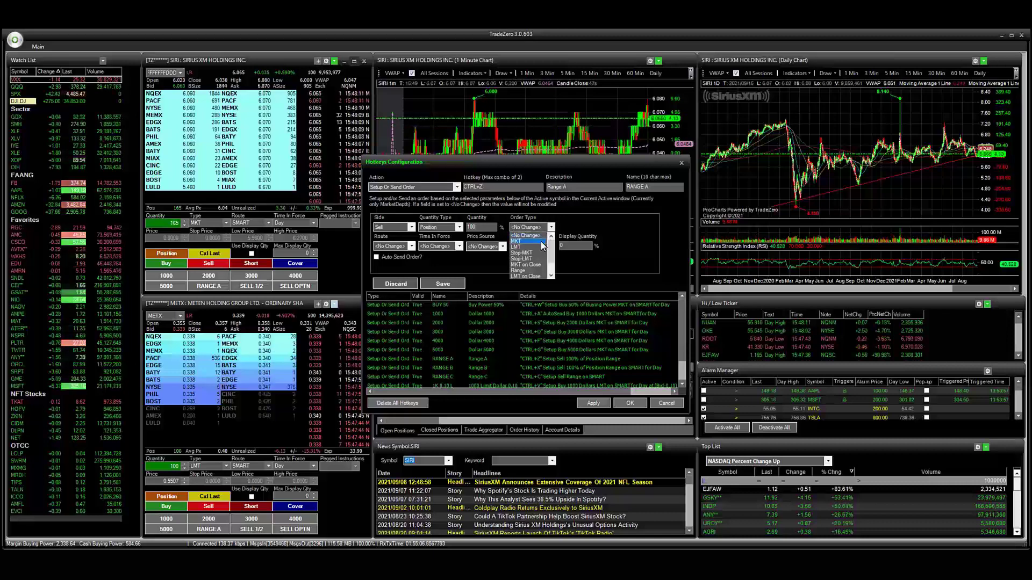
{"action": "left_click", "coordinate": [533, 270]}
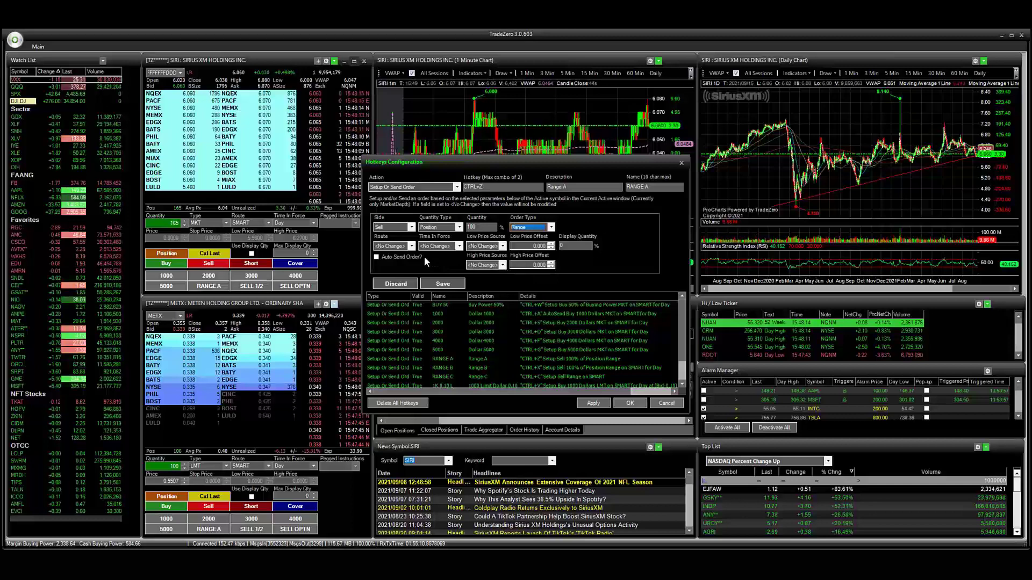
{"action": "left_click", "coordinate": [411, 246]}
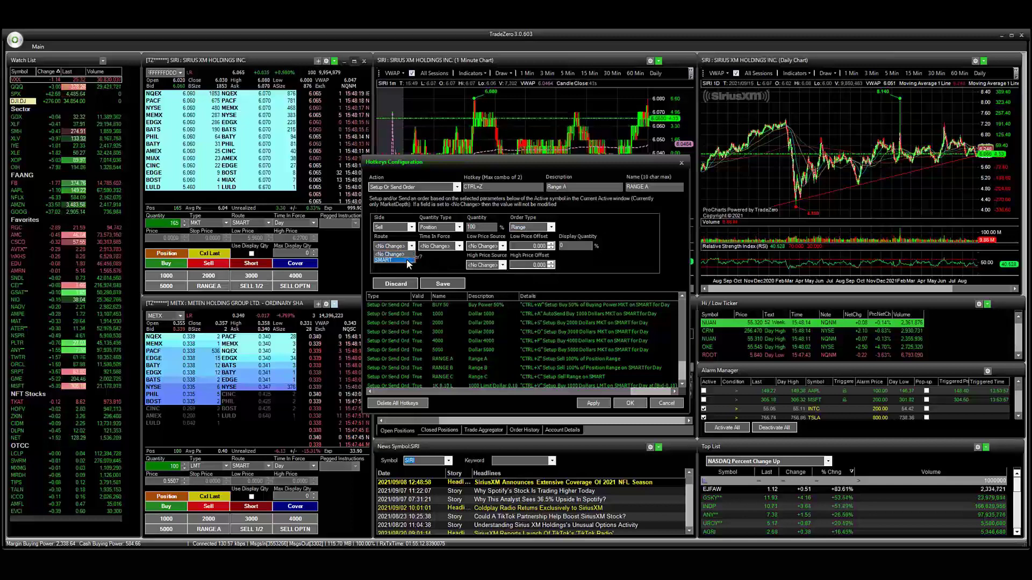
{"action": "left_click", "coordinate": [406, 259]}
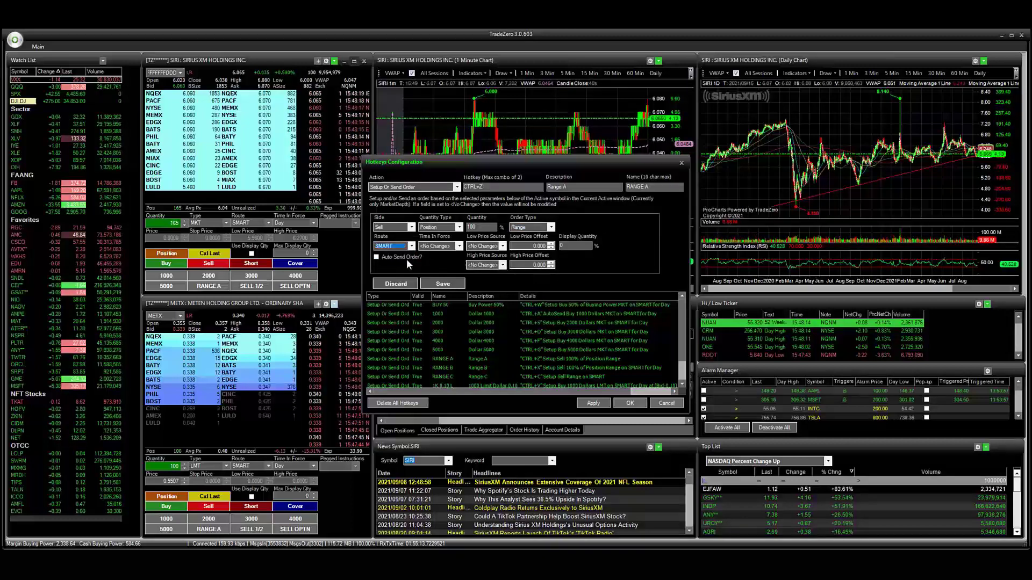
{"action": "left_click", "coordinate": [458, 246]}
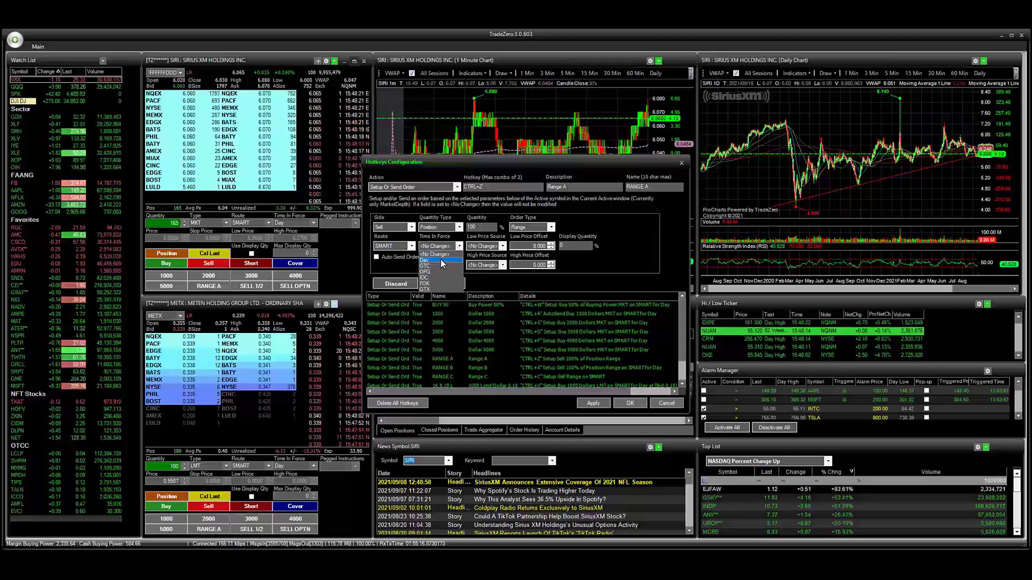
{"action": "left_click", "coordinate": [440, 259]}
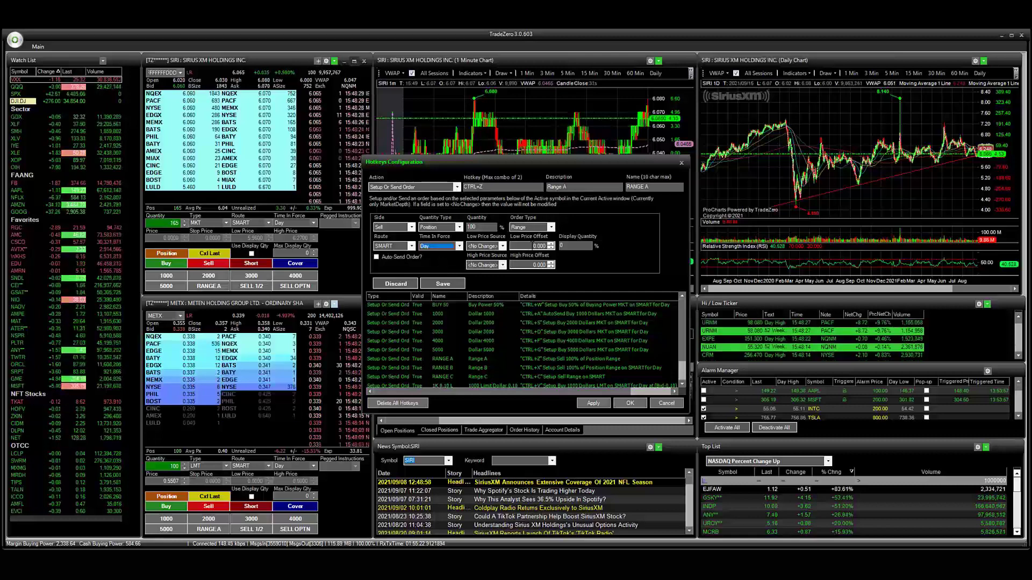
- Base the low price on the Bid with a 0.100 offset
{"action": "left_click", "coordinate": [502, 246]}
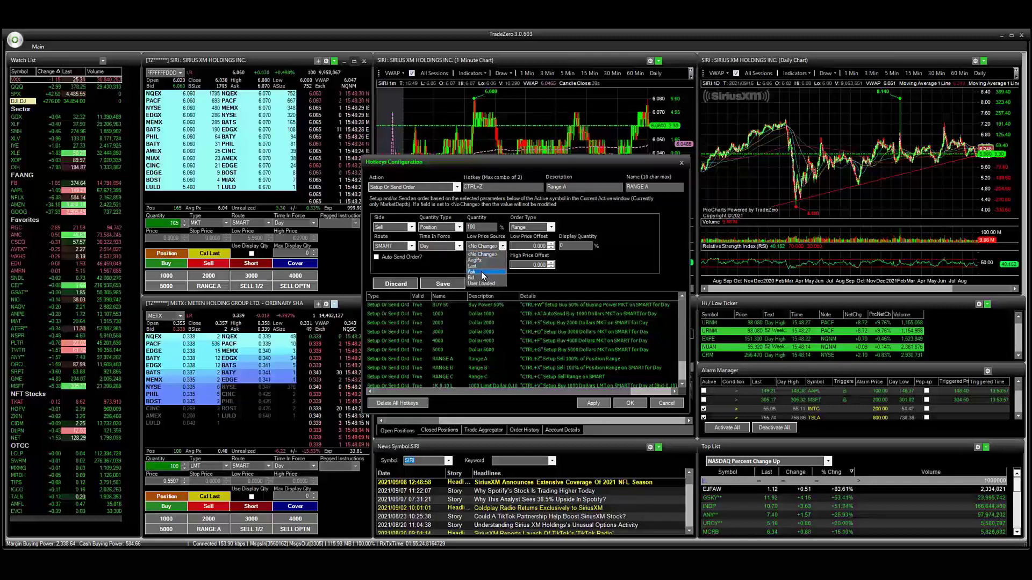
{"action": "left_click", "coordinate": [482, 278]}
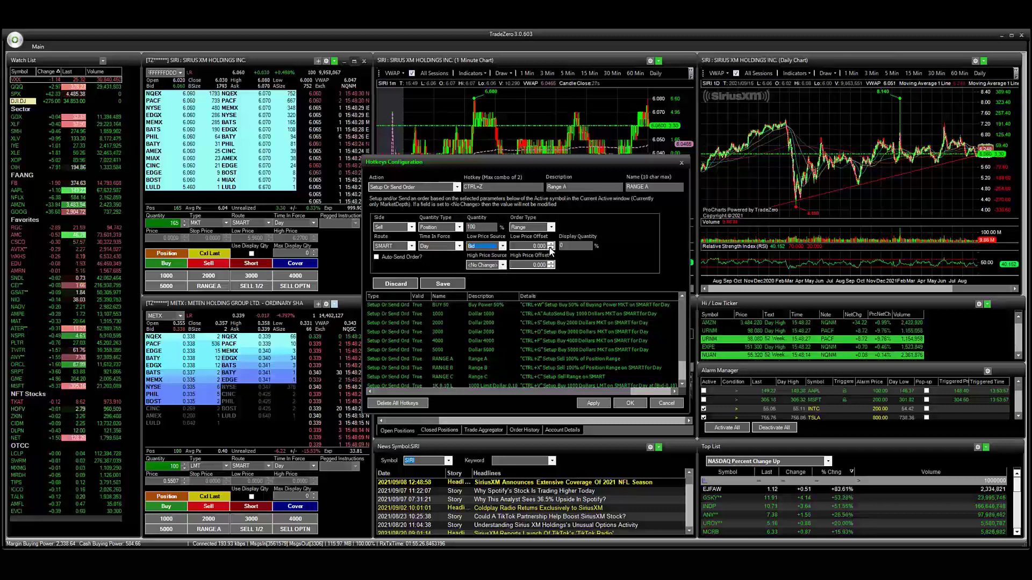
{"action": "left_click", "coordinate": [550, 245]}
{"action": "left_click", "coordinate": [550, 245]}
{"action": "left_click", "coordinate": [550, 245]}
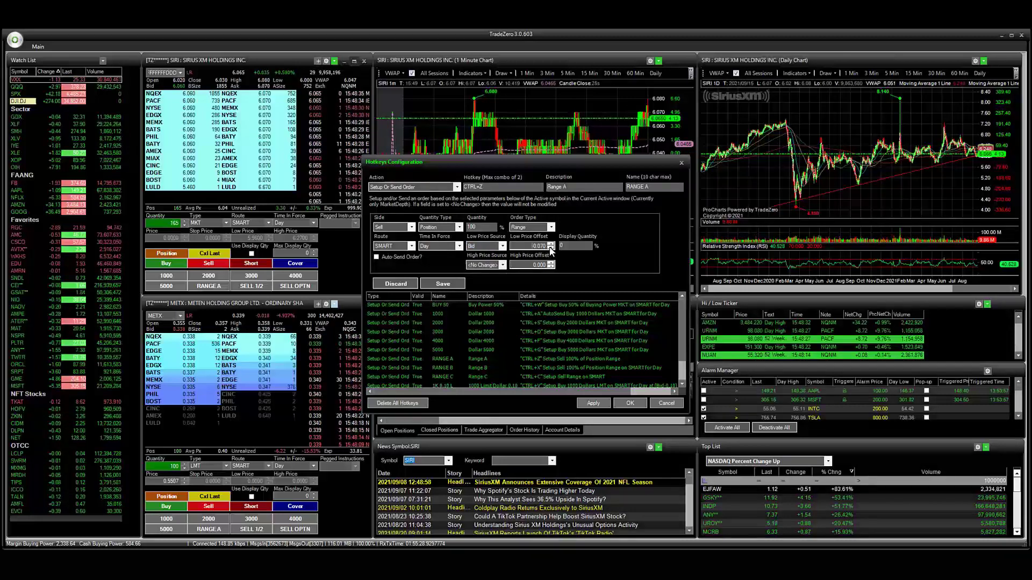
{"action": "left_click", "coordinate": [550, 246]}
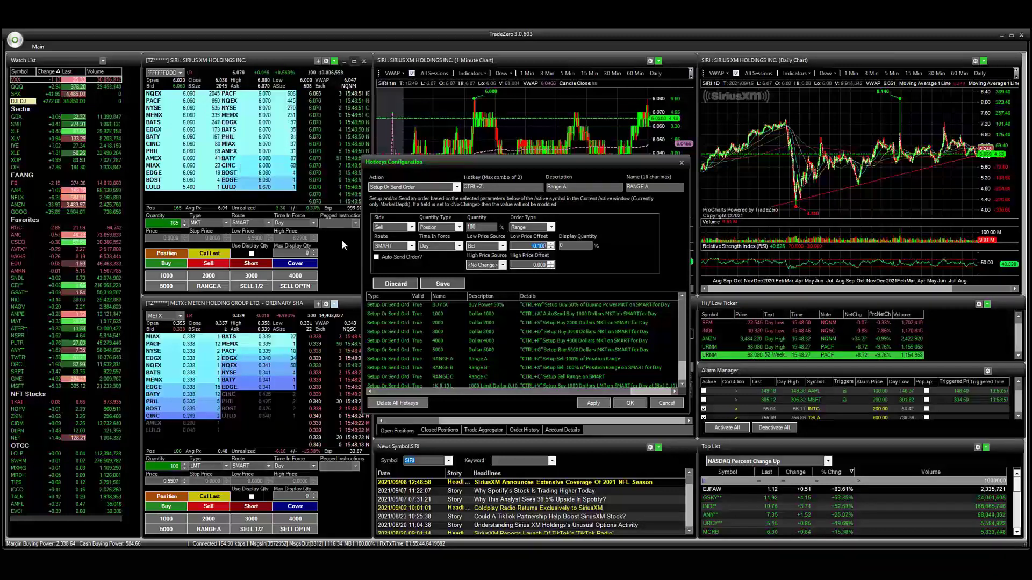
- Base the high price on the Ask and raise its offset to 0.200
{"action": "left_click", "coordinate": [504, 265]}
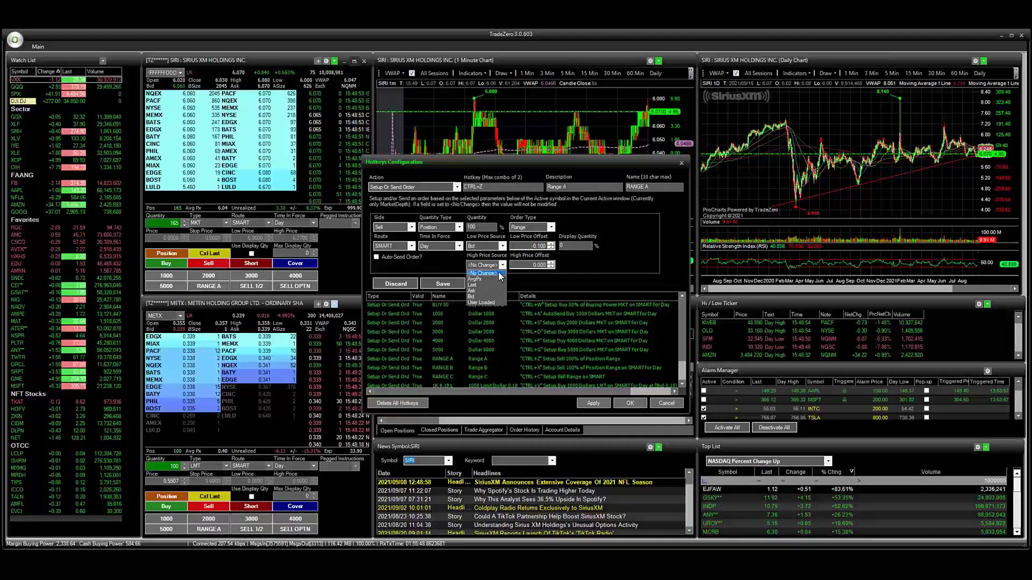
{"action": "left_click", "coordinate": [490, 290]}
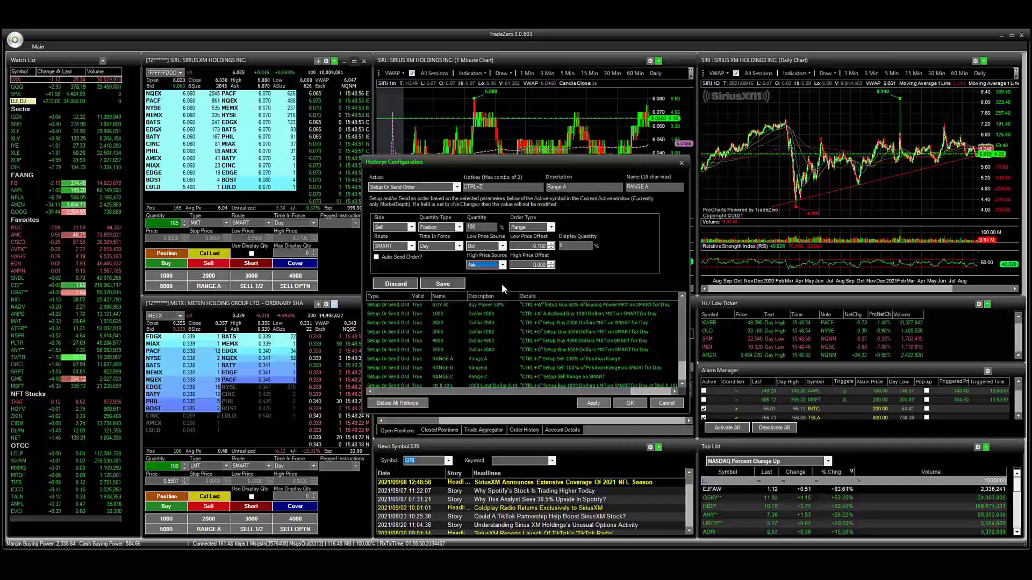
{"action": "left_click", "coordinate": [550, 262]}
{"action": "left_click", "coordinate": [550, 263]}
{"action": "left_click", "coordinate": [550, 263]}
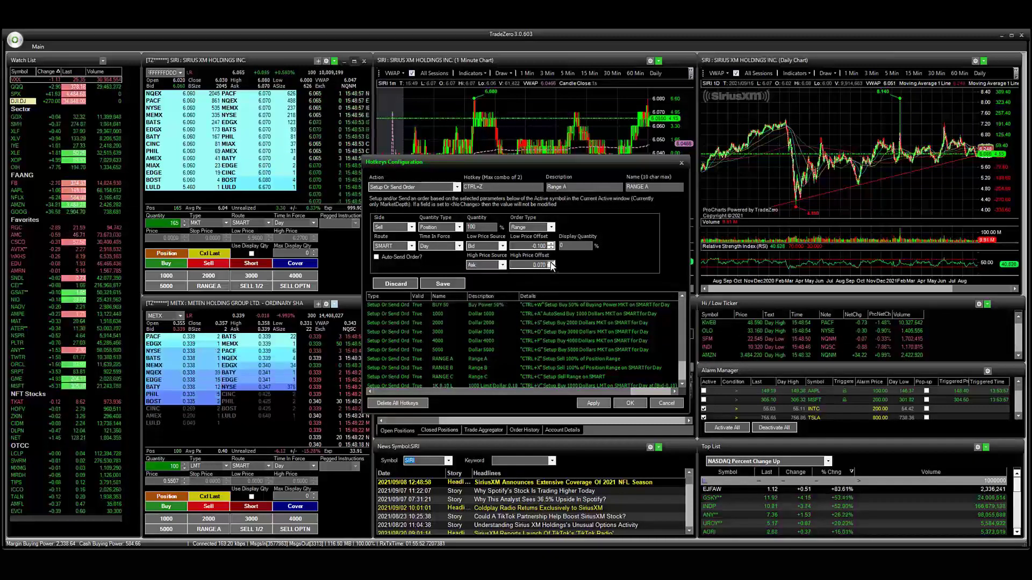
{"action": "double_click", "coordinate": [550, 262]}
{"action": "double_click", "coordinate": [550, 263]}
{"action": "left_click", "coordinate": [551, 262]}
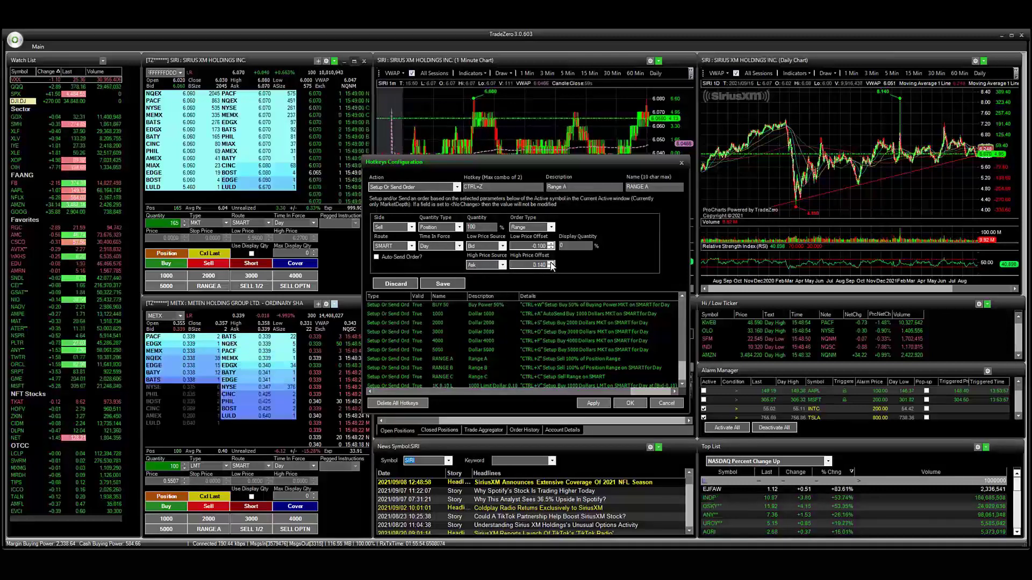
{"action": "double_click", "coordinate": [550, 262]}
{"action": "left_click", "coordinate": [550, 262]}
{"action": "double_click", "coordinate": [550, 262]}
{"action": "left_click", "coordinate": [550, 262]}
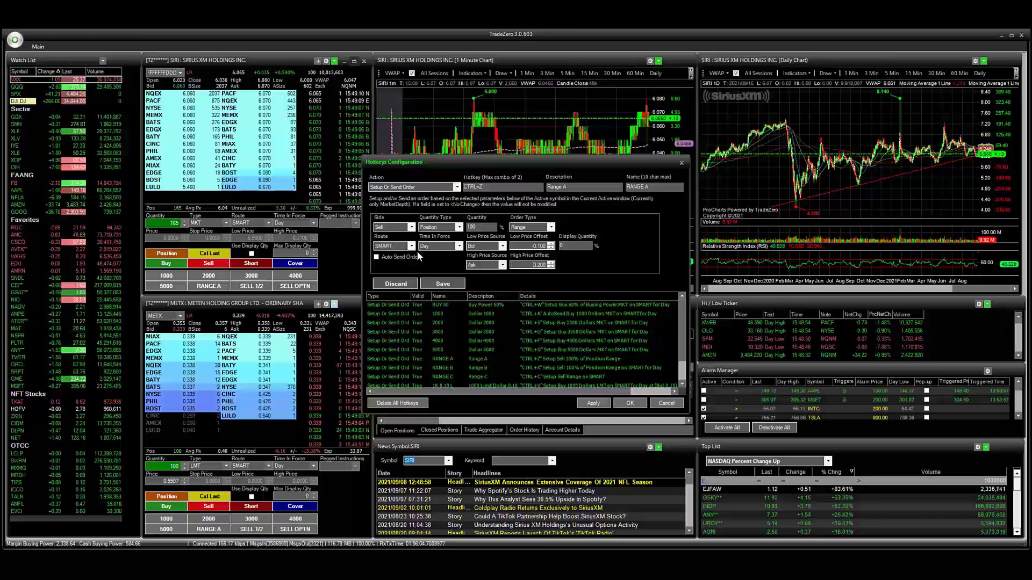
{"action": "left_click", "coordinate": [376, 258]}
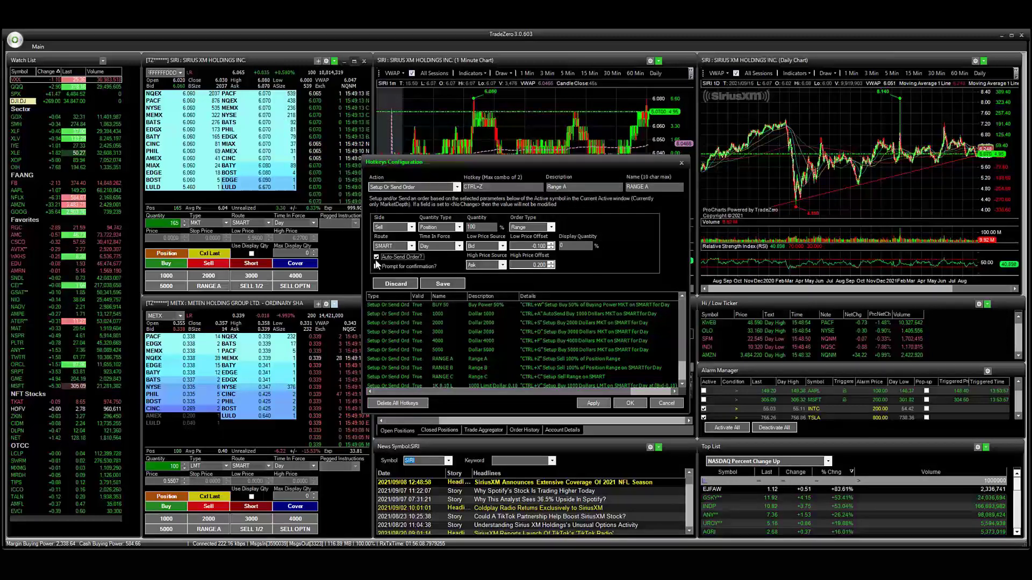
{"action": "left_click", "coordinate": [508, 187]}
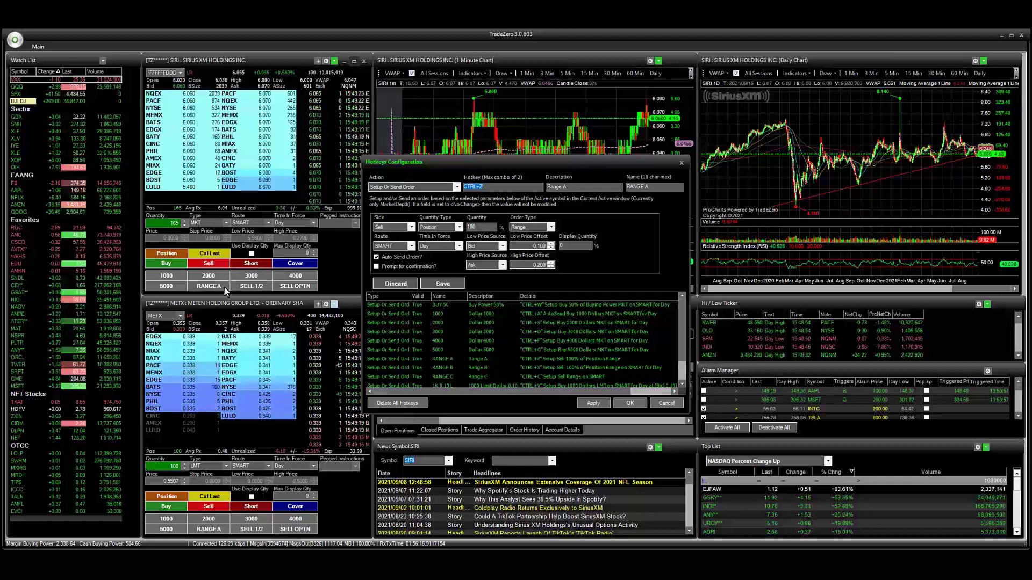
{"action": "left_click", "coordinate": [376, 257]}
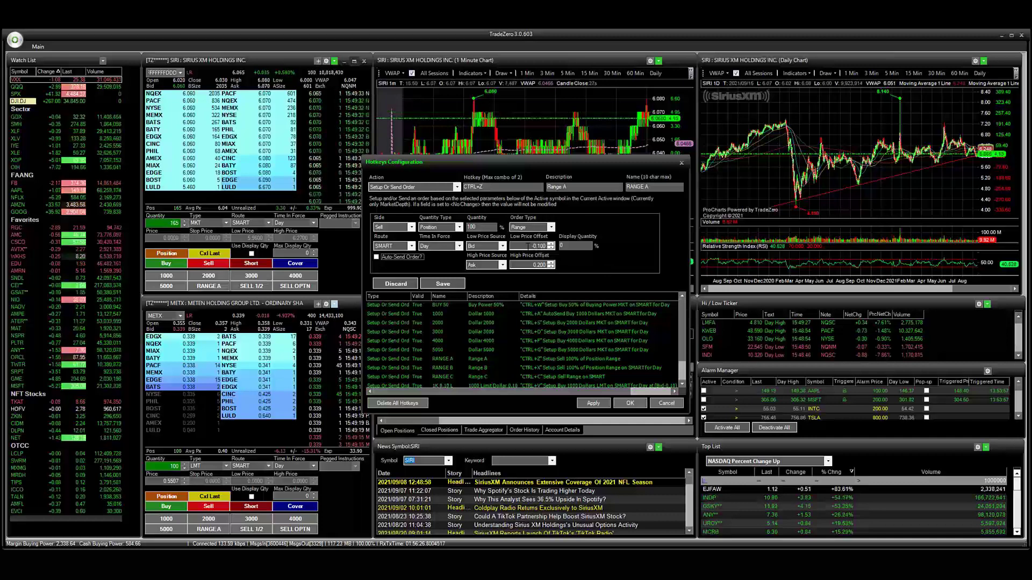
{"action": "key", "text": "Tab"}
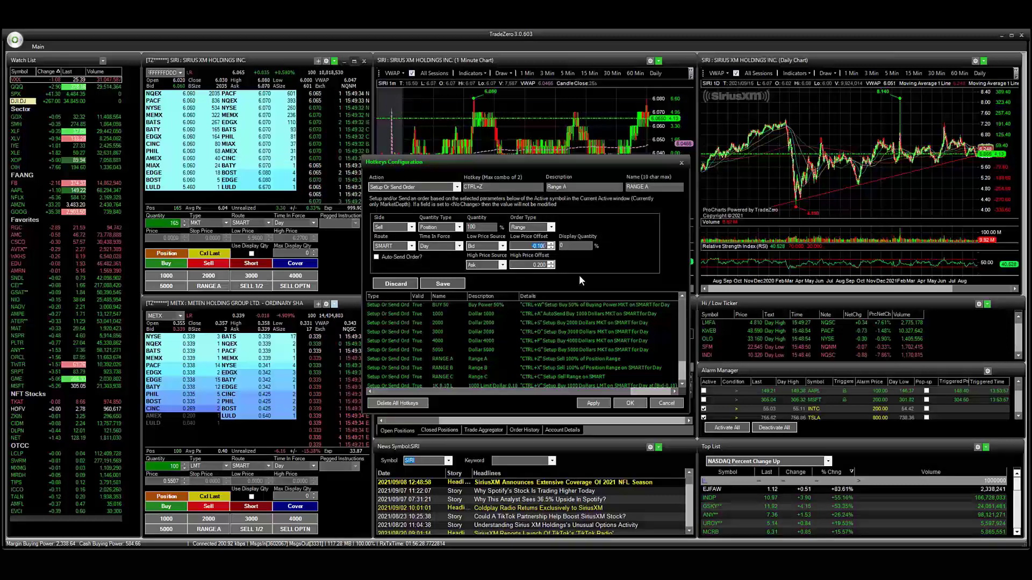
{"action": "key", "text": "Tab"}
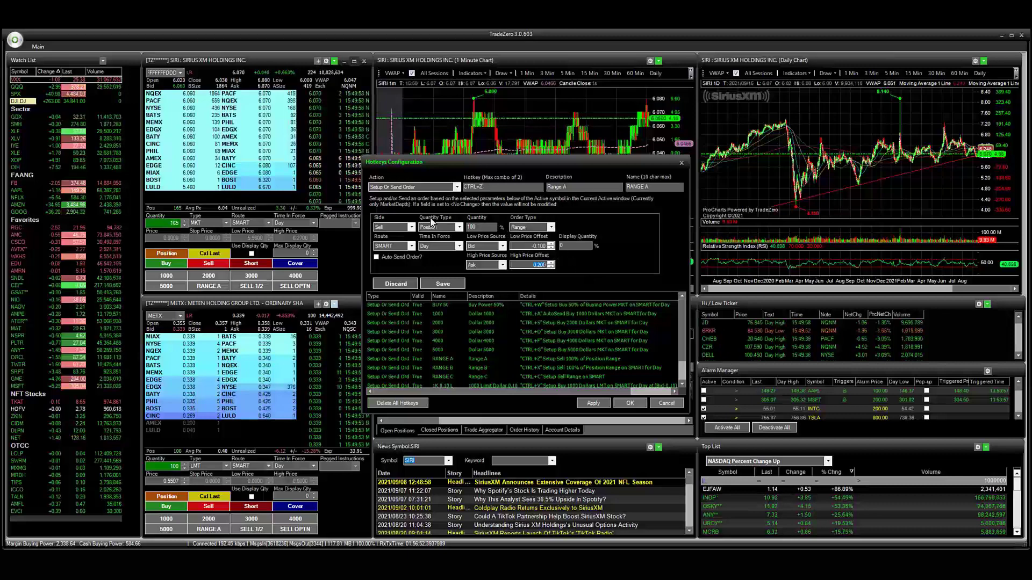
- Change the hotkey side to Cover, with low offset 0.200 and high offset 0.100
{"action": "left_click", "coordinate": [411, 228]}
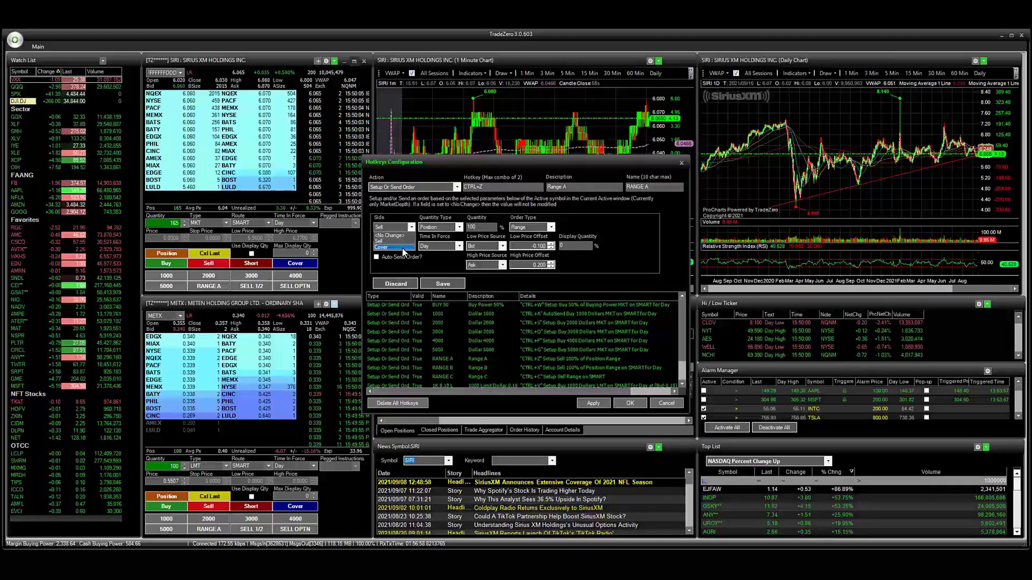
{"action": "left_click", "coordinate": [402, 247]}
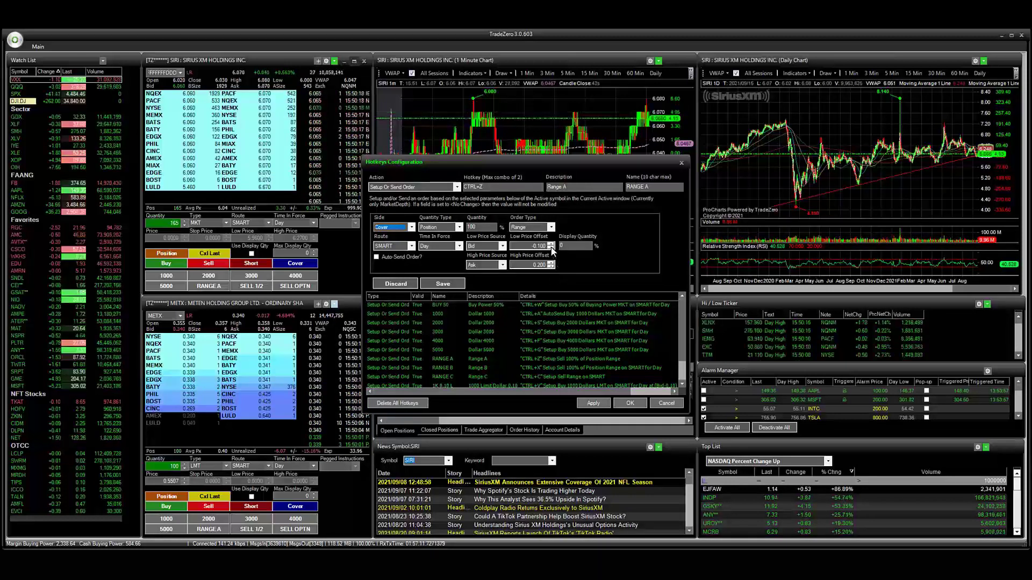
{"action": "left_click", "coordinate": [551, 248]}
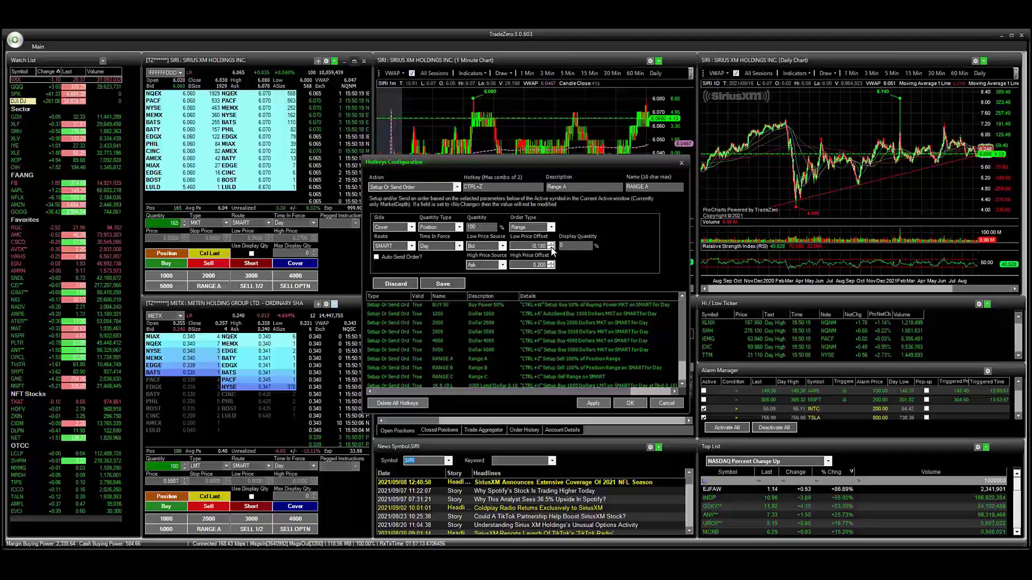
{"action": "left_click", "coordinate": [551, 248]}
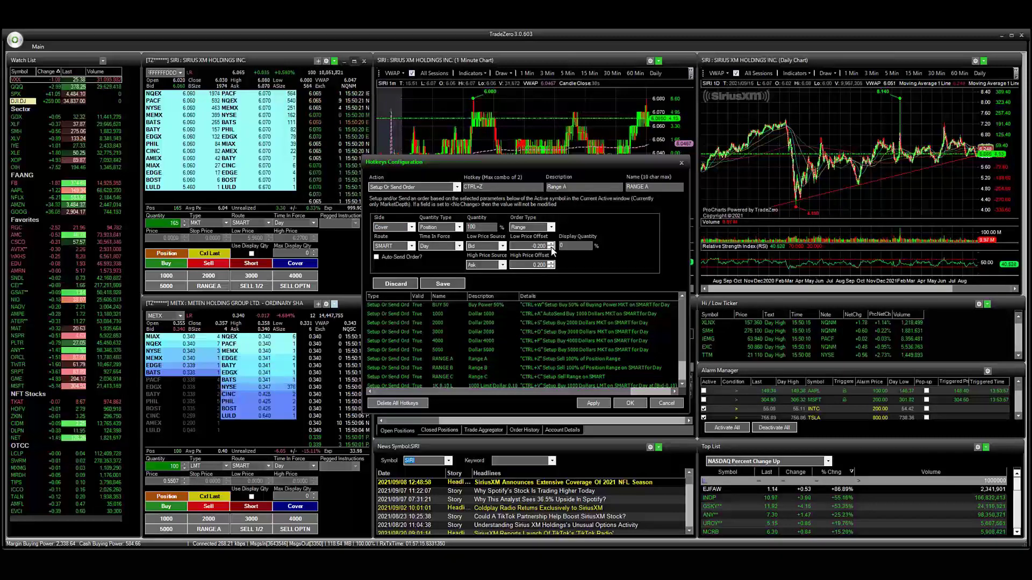
{"action": "key", "text": "Delete"}
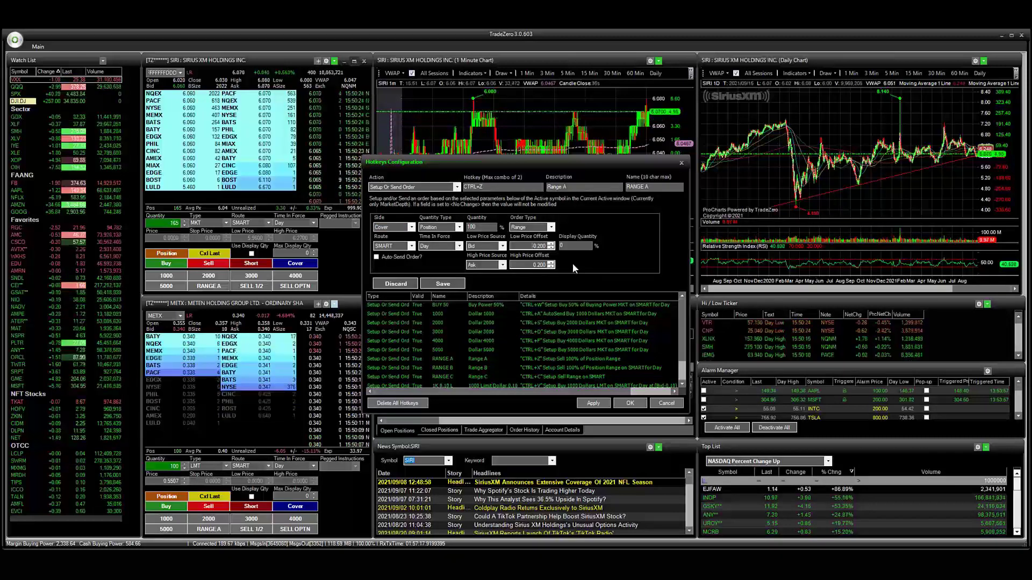
{"action": "key", "text": "Delete"}
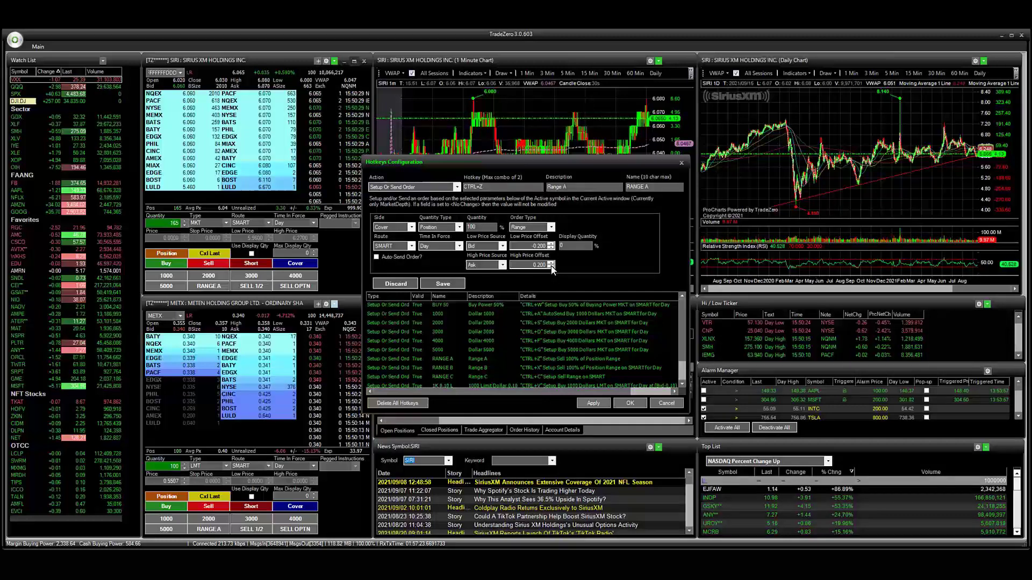
{"action": "left_click", "coordinate": [551, 267]}
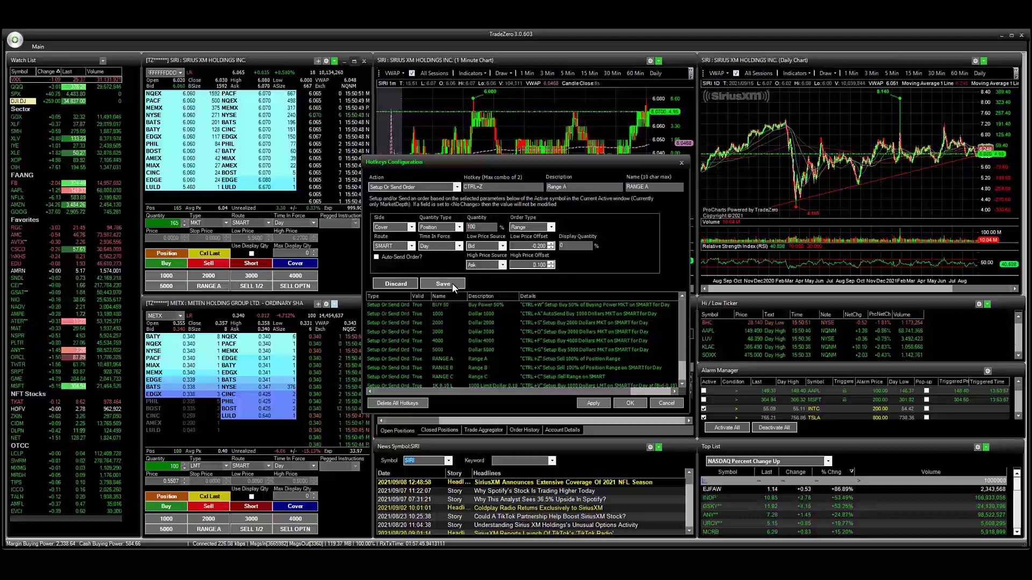
- Save the RANGE A hotkey and close the Hotkeys Configuration window
{"action": "left_click", "coordinate": [413, 286]}
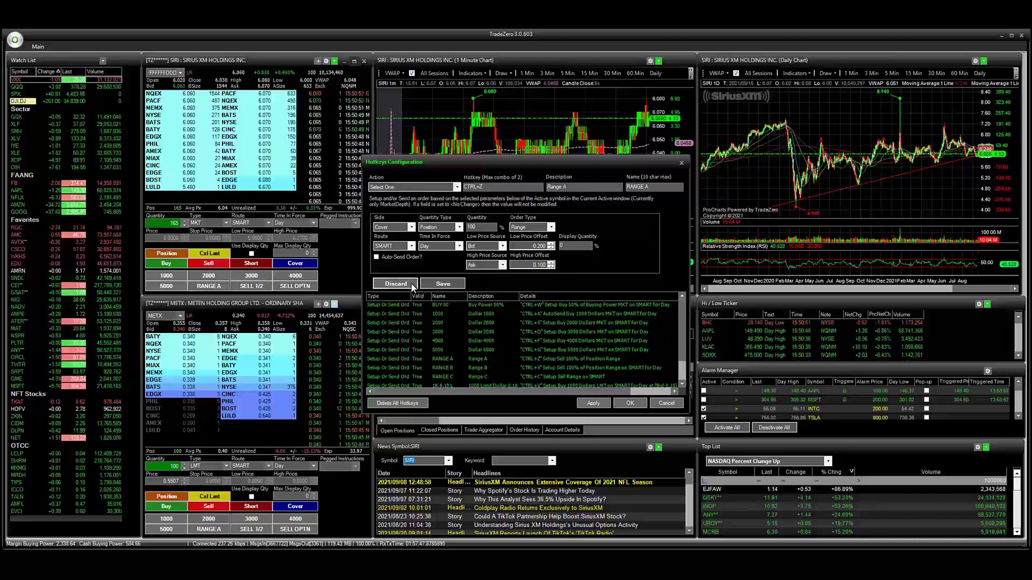
{"action": "left_click", "coordinate": [456, 187]}
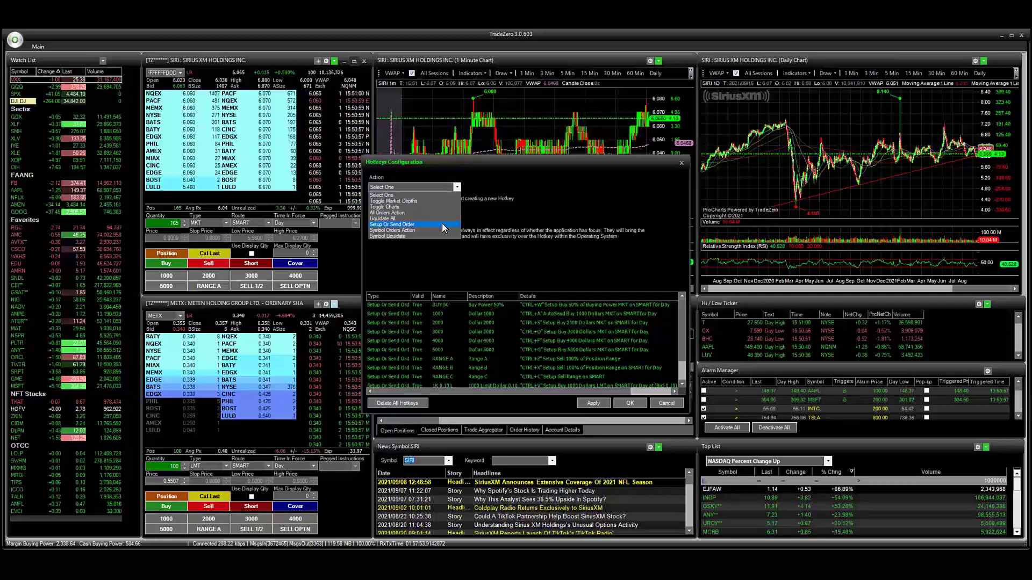
{"action": "left_click", "coordinate": [657, 196]}
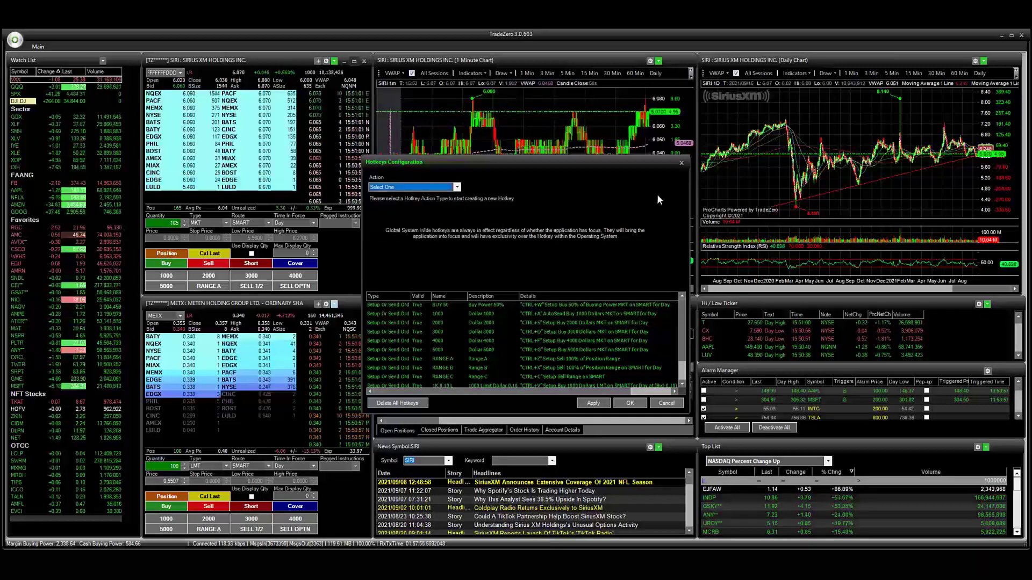
{"action": "left_click", "coordinate": [681, 162]}
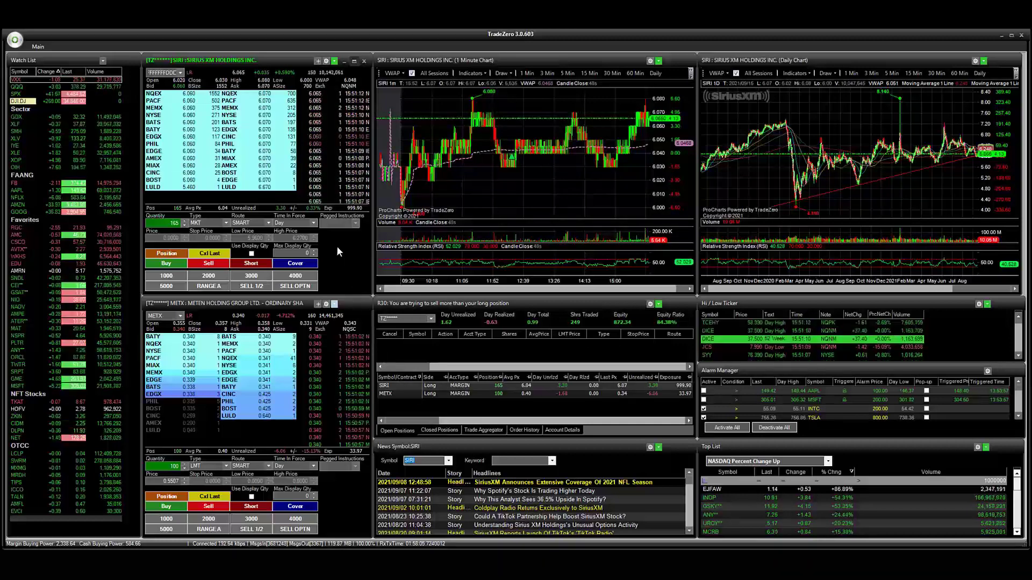
- Apply RANGE A to SIRI with CTRL+Z and raise the high price to 6.3000
{"action": "key", "text": "ctrl+z"}
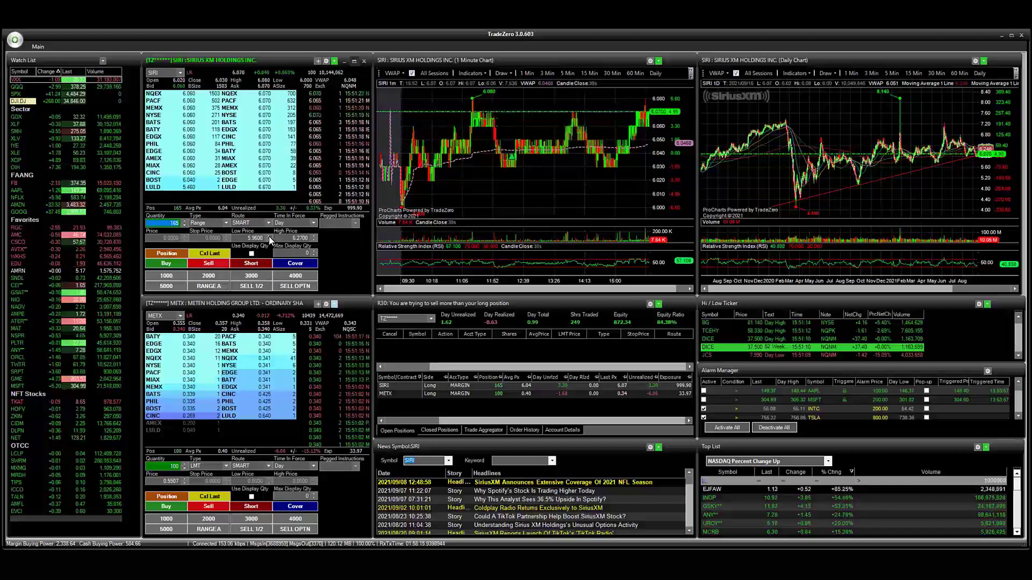
{"action": "left_click", "coordinate": [314, 235]}
{"action": "left_click", "coordinate": [314, 236]}
{"action": "left_click", "coordinate": [314, 236]}
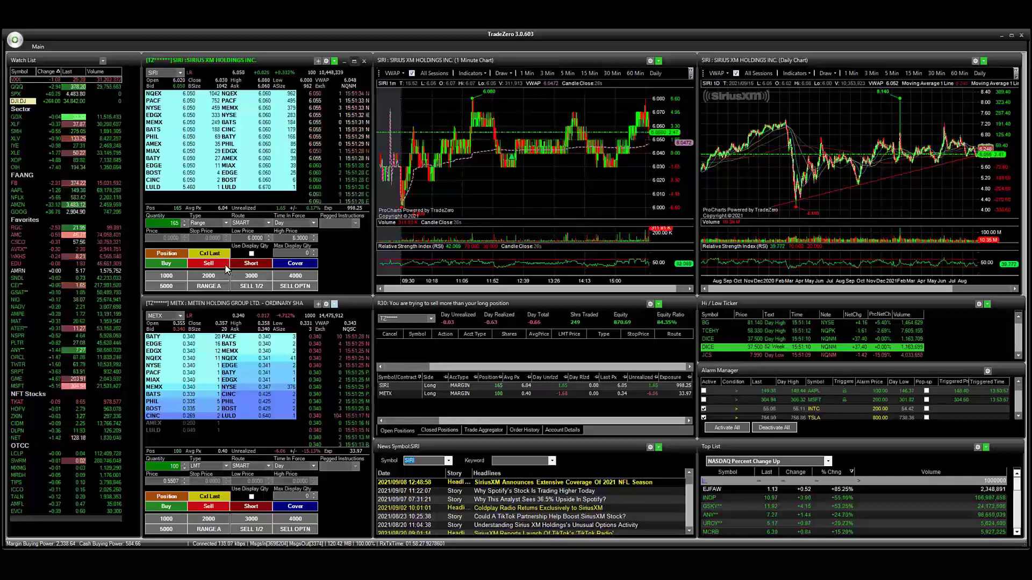
- Send the 165-share SIRI bracket sell orders from the montage
{"action": "left_click", "coordinate": [224, 264]}
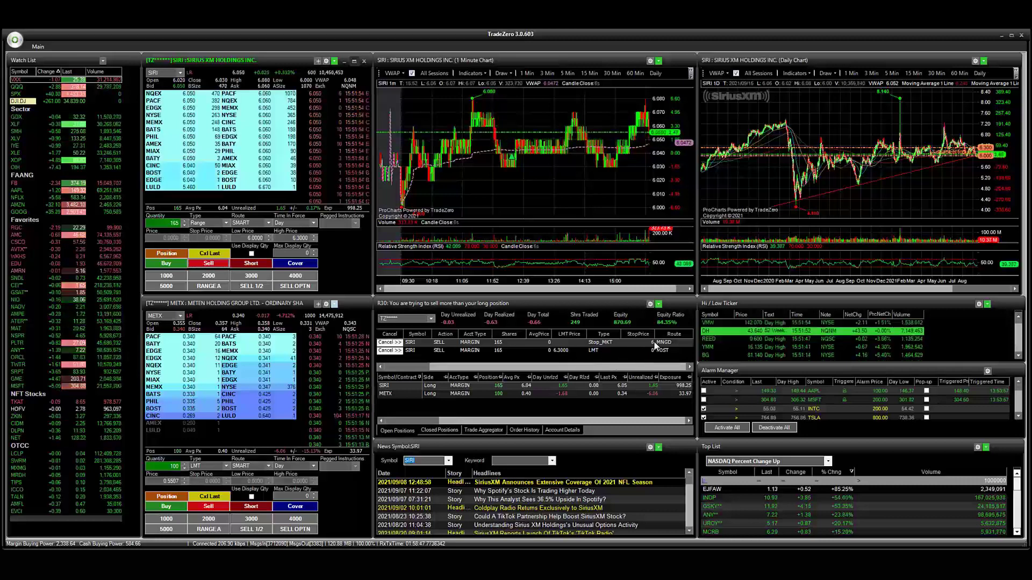
- Cancel both pending SIRI sell orders and reapply RANGE A in the SIRI montage
{"action": "left_click", "coordinate": [389, 351]}
{"action": "left_click", "coordinate": [388, 343]}
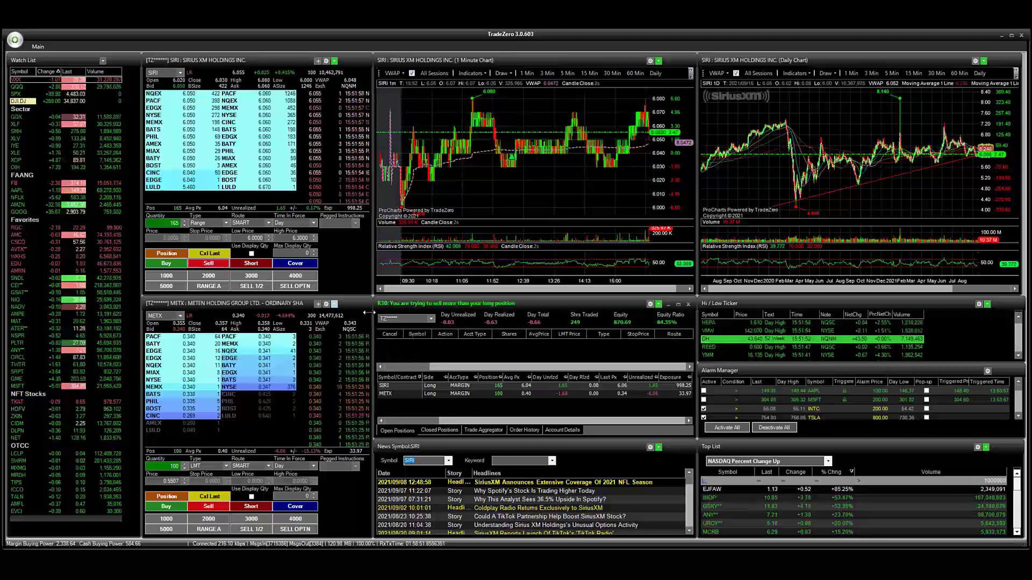
{"action": "left_click", "coordinate": [336, 260]}
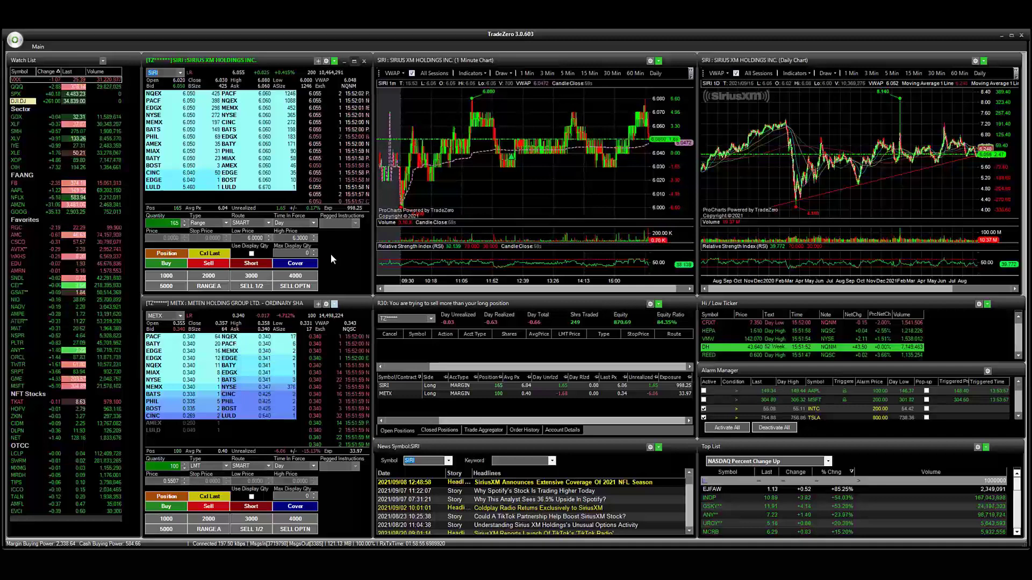
{"action": "left_click", "coordinate": [221, 285]}
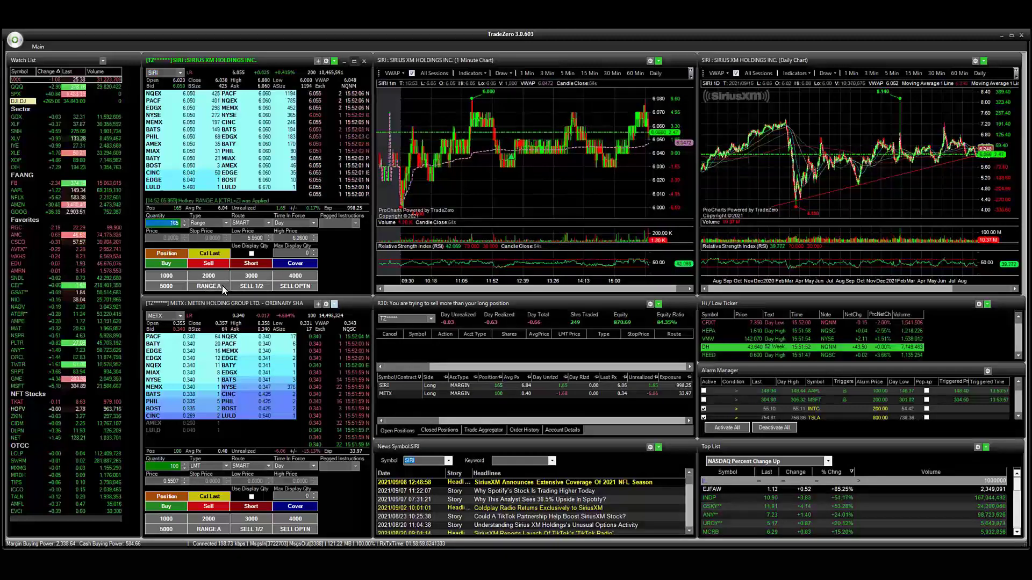